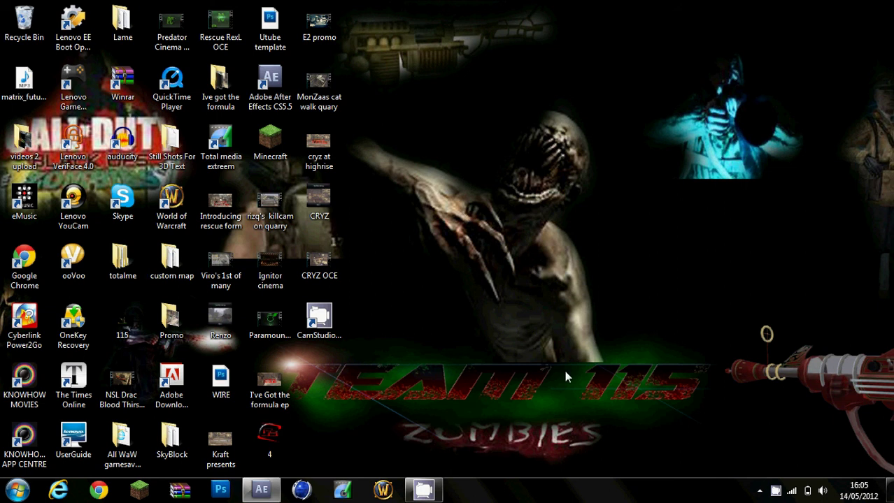
Rewind Comp 1 to 0;00;00;00 and RAM-preview the purple-graded CRYZ.mp4 clip.
left_click(264, 494)
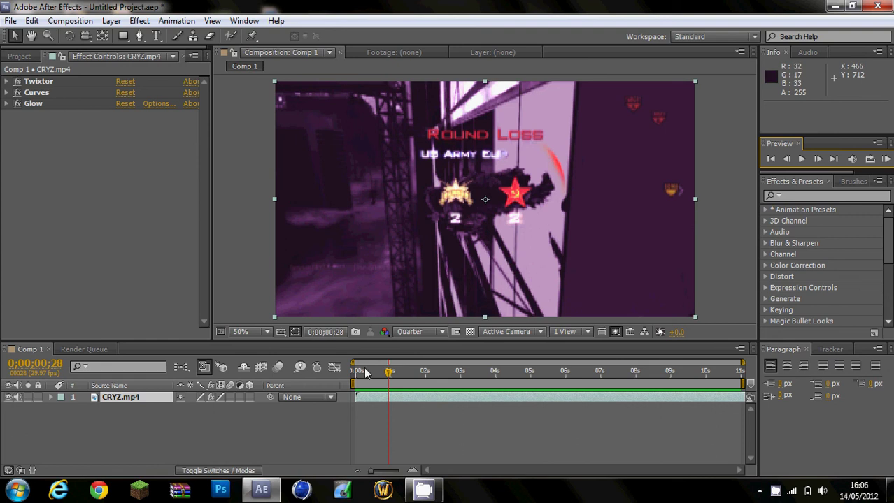
left_click_drag(381, 379, 355, 378)
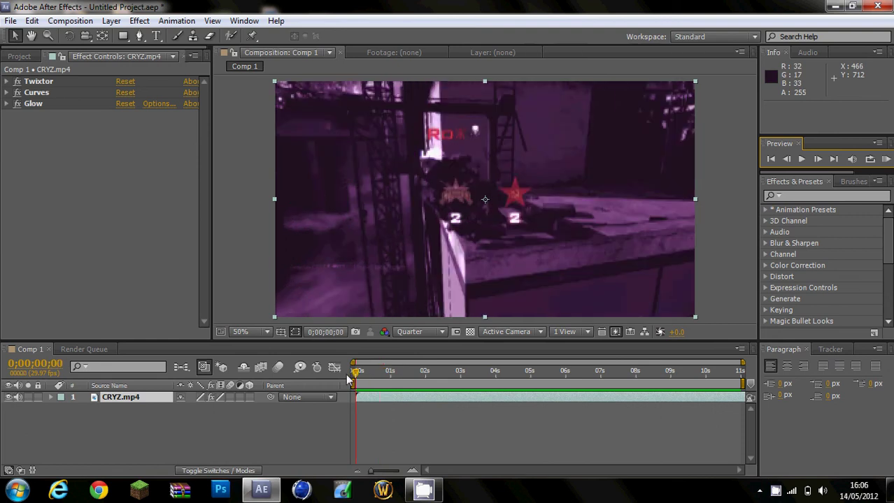
left_click(885, 160)
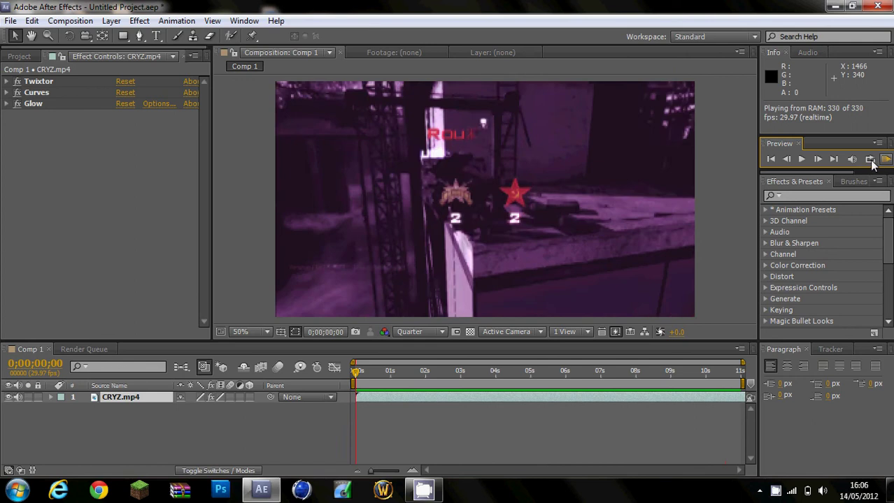
left_click(874, 165)
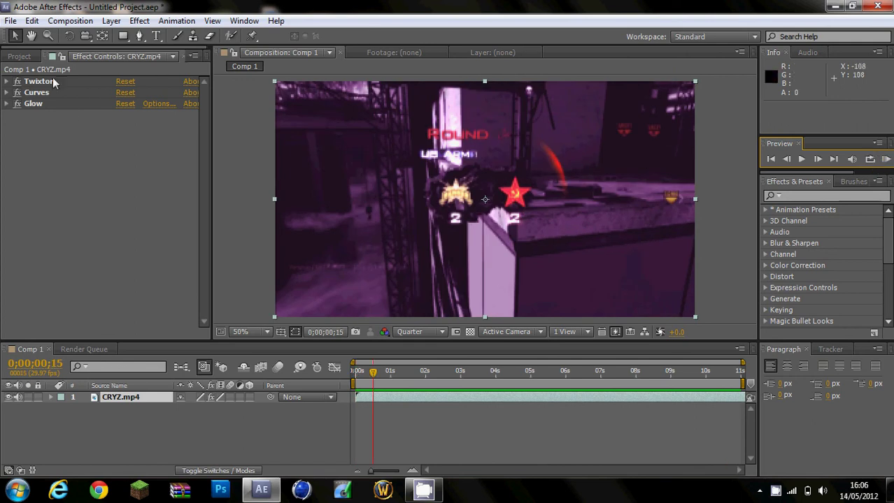
Delete the Glow, Twixtor and Curves effects from CRYZ.mp4 in Effect Controls.
left_click(70, 103)
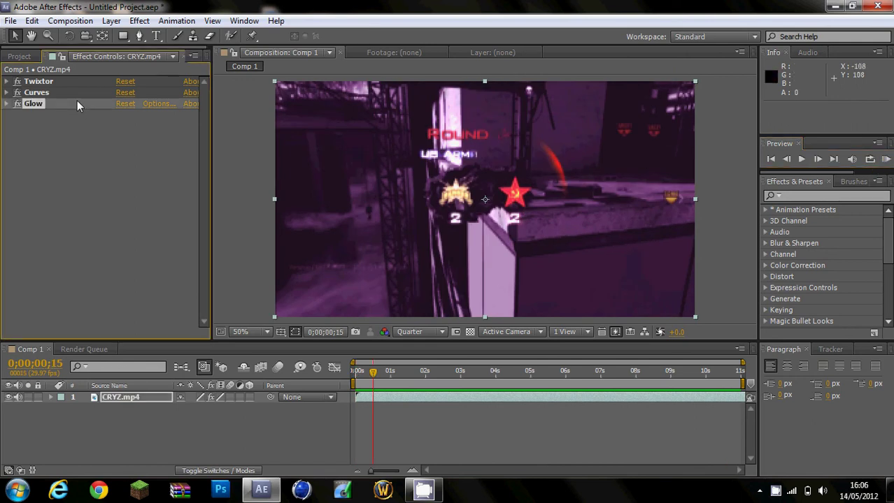
key("Delete")
left_click(73, 85)
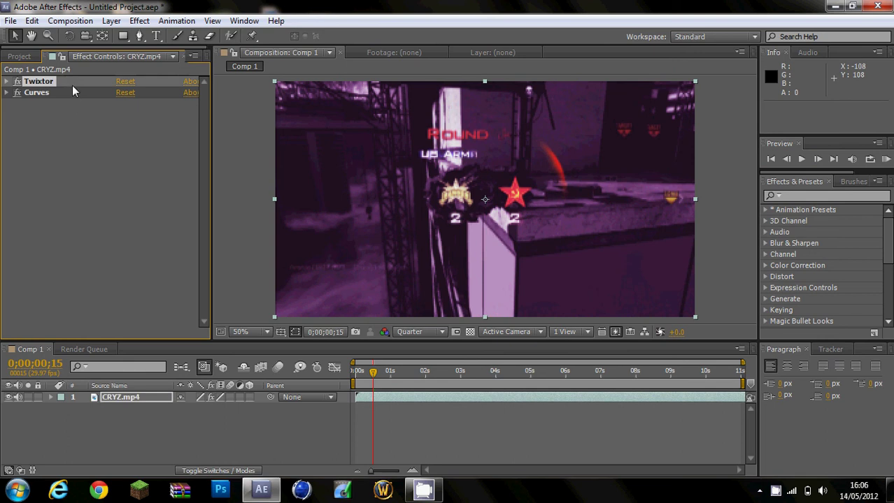
key("Delete")
key("Delete")
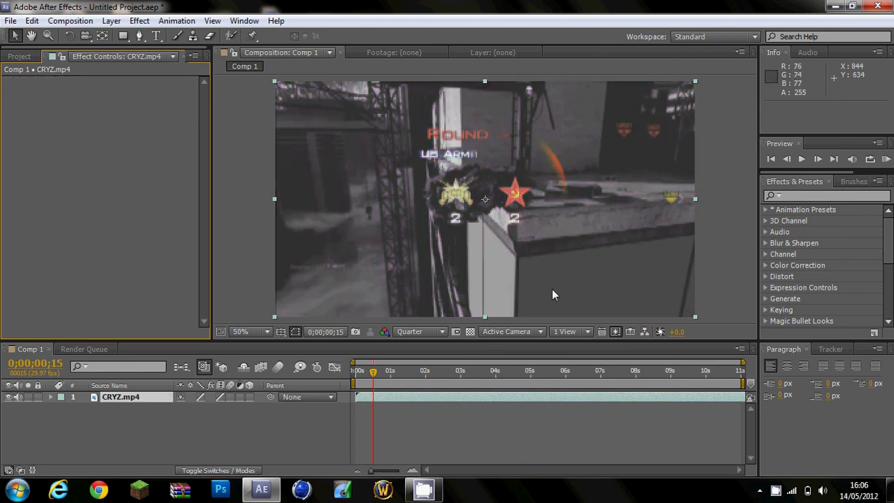
Apply a Color Correction > Curves effect to CRYZ.mp4.
left_click(144, 23)
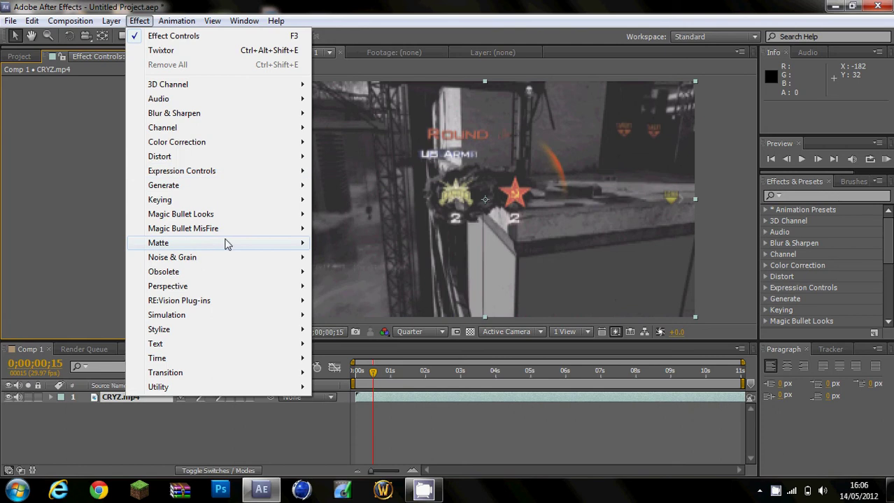
mouse_move(225, 217)
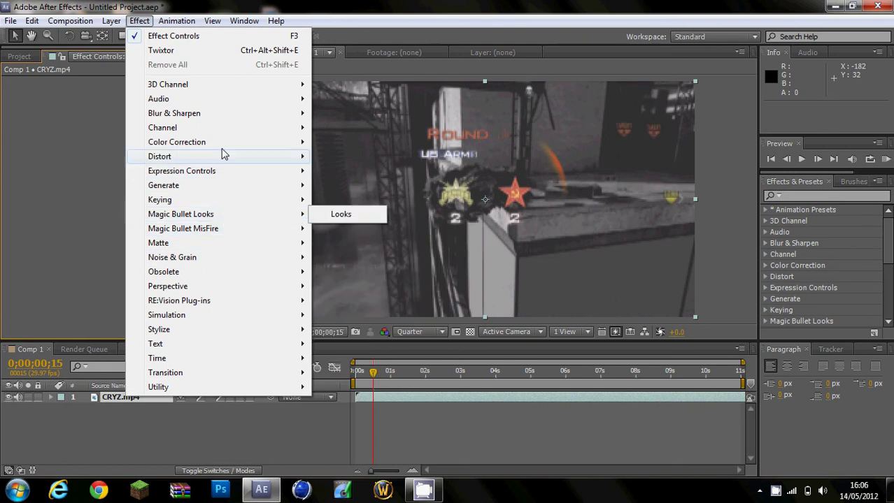
mouse_move(225, 151)
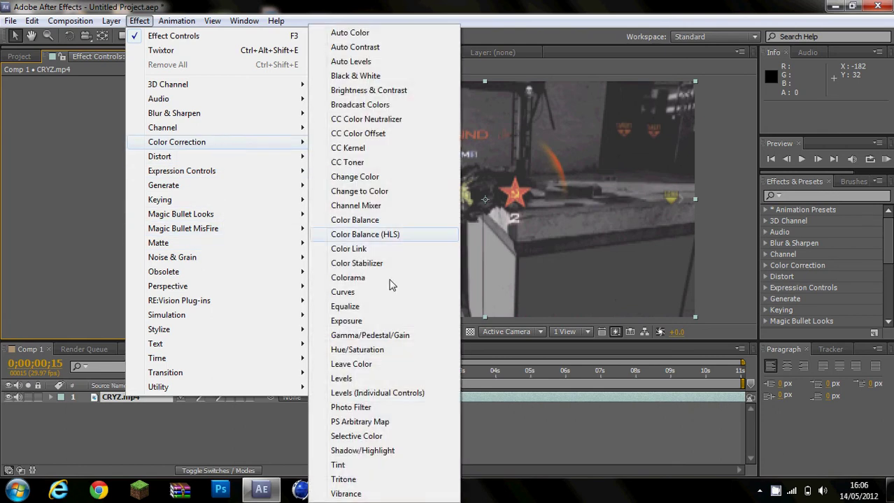
left_click(384, 298)
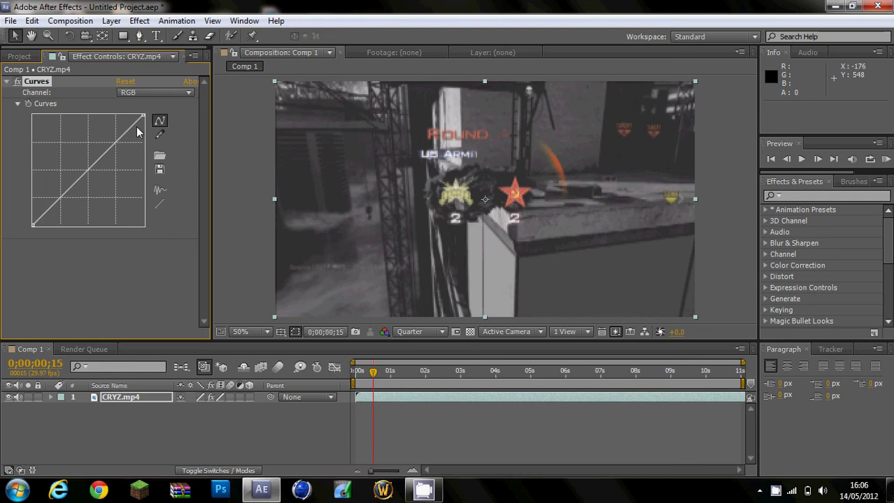
Brighten the RGB curve slightly and raise the Red curve.
left_click(173, 93)
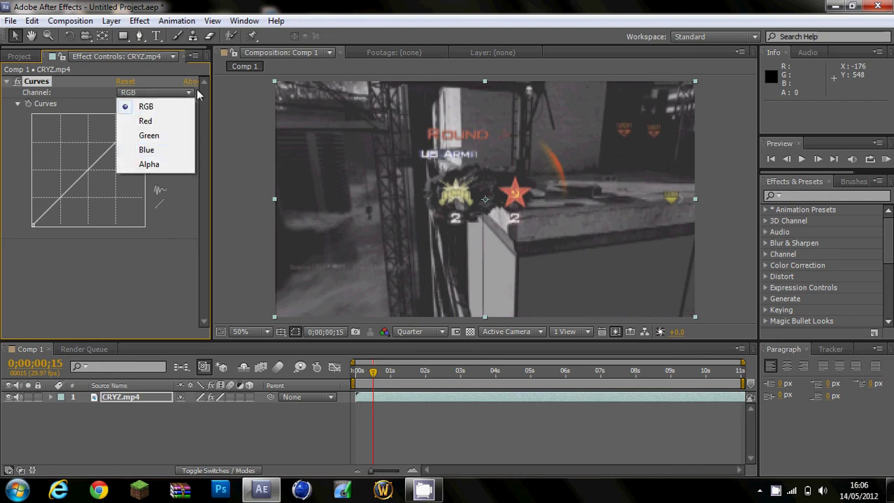
left_click(128, 108)
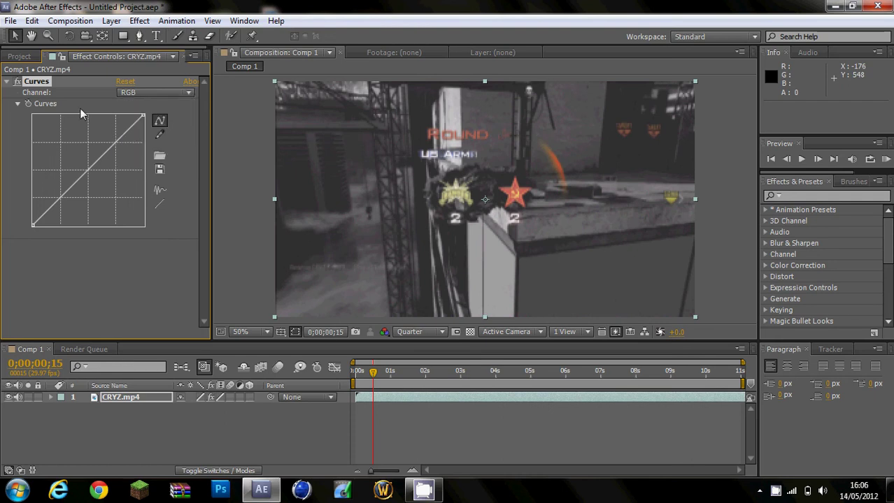
left_click_drag(89, 171, 86, 165)
left_click(168, 93)
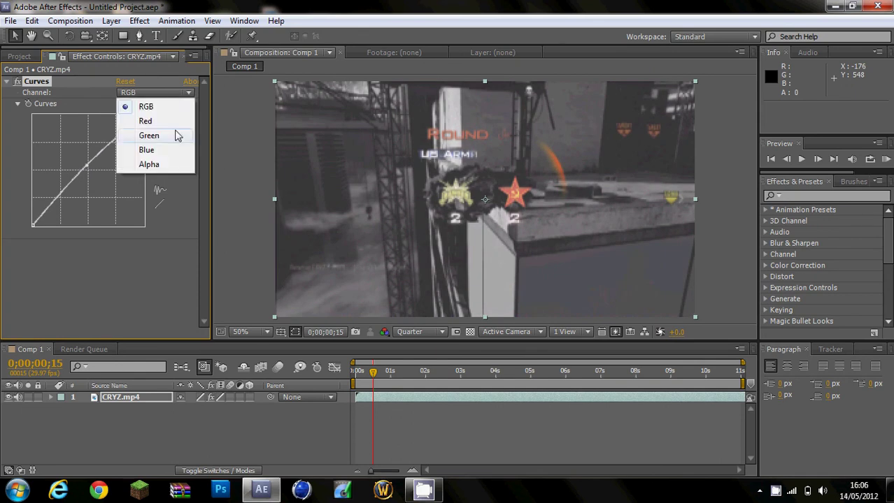
left_click(146, 121)
left_click_drag(85, 173, 88, 163)
Lower the Green curve and lift the Blue curve for purple, leaving Alpha straight.
left_click(171, 94)
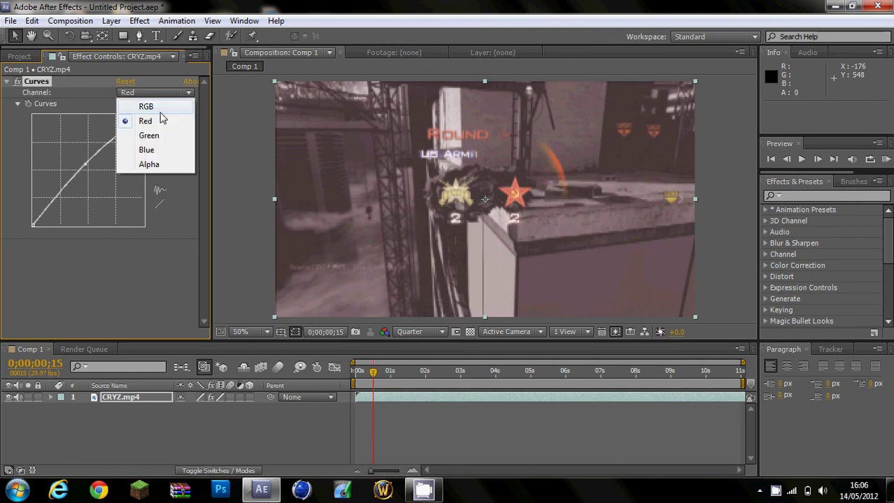
left_click(143, 135)
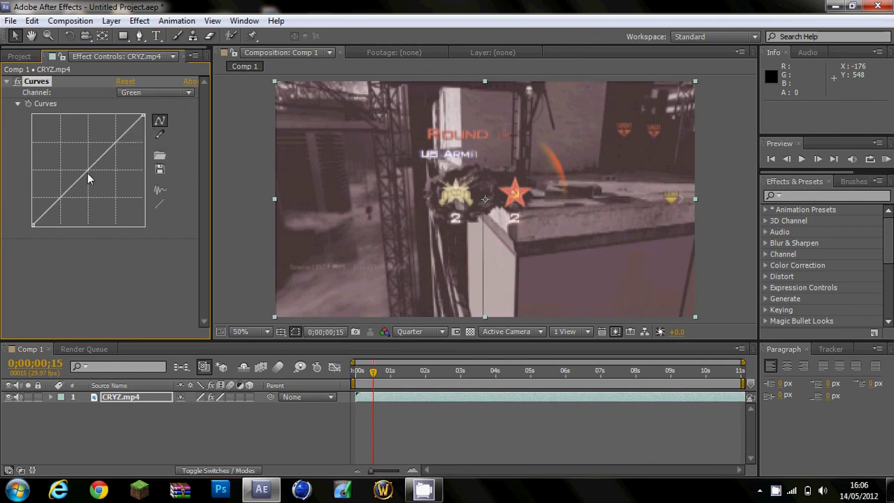
left_click_drag(87, 170, 91, 175)
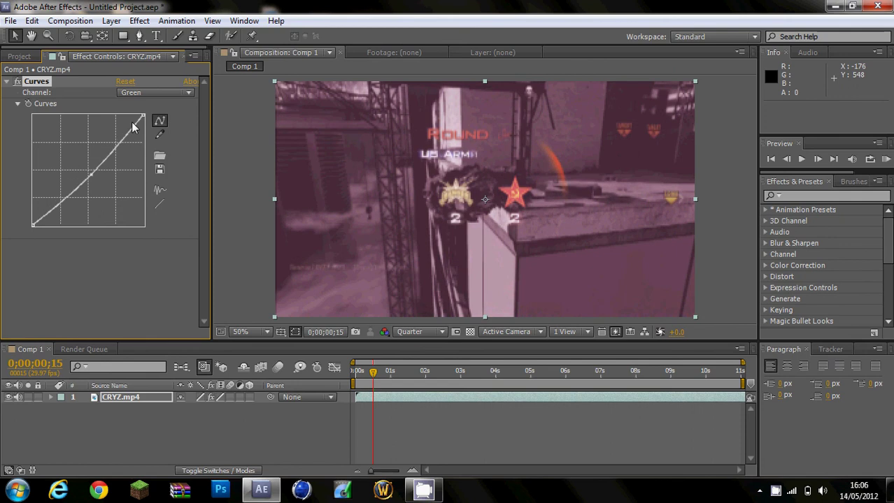
left_click(169, 93)
left_click(162, 151)
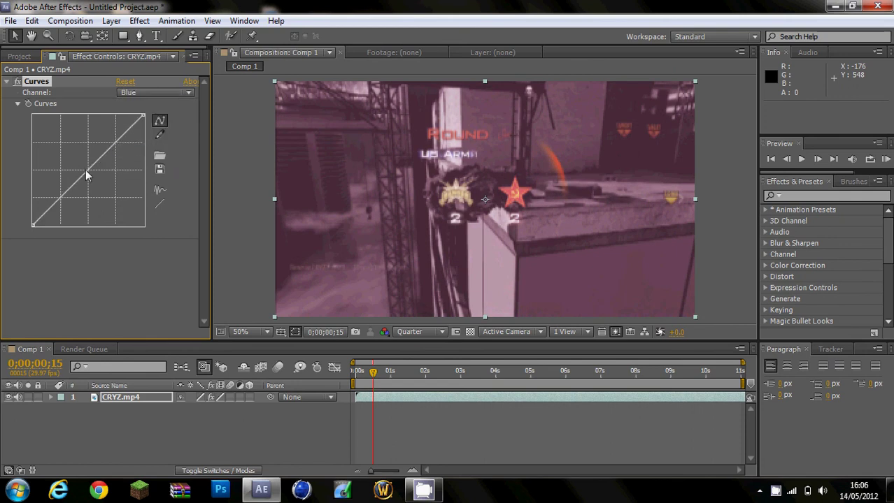
left_click_drag(89, 170, 86, 167)
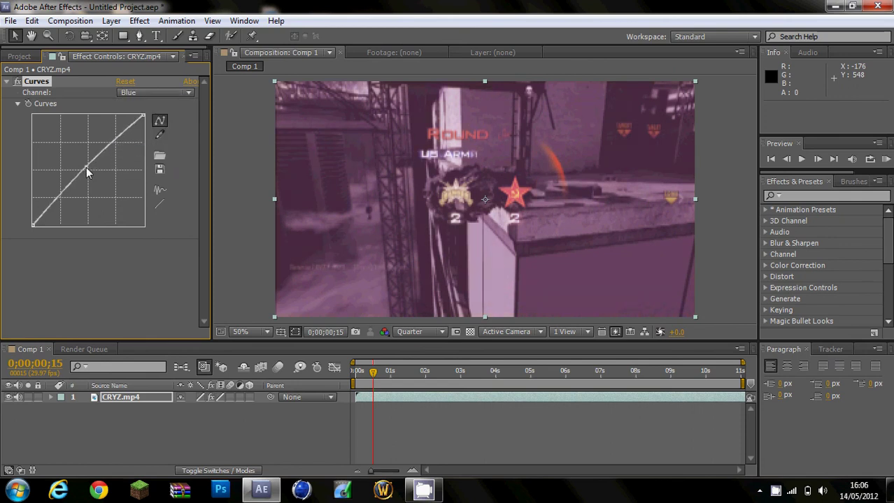
left_click(144, 94)
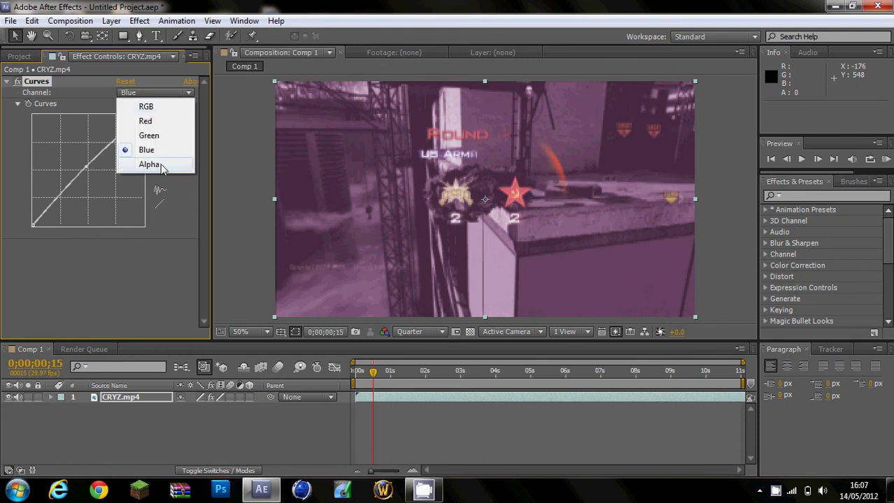
left_click(162, 166)
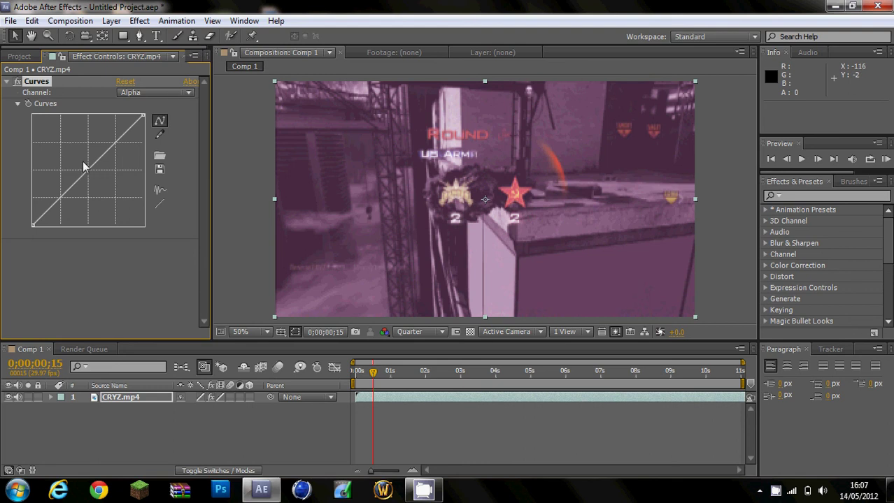
mouse_move(83, 167)
left_mouse_down()
mouse_move(67, 126)
mouse_move(91, 173)
mouse_move(81, 150)
mouse_move(96, 163)
mouse_move(89, 170)
left_mouse_up()
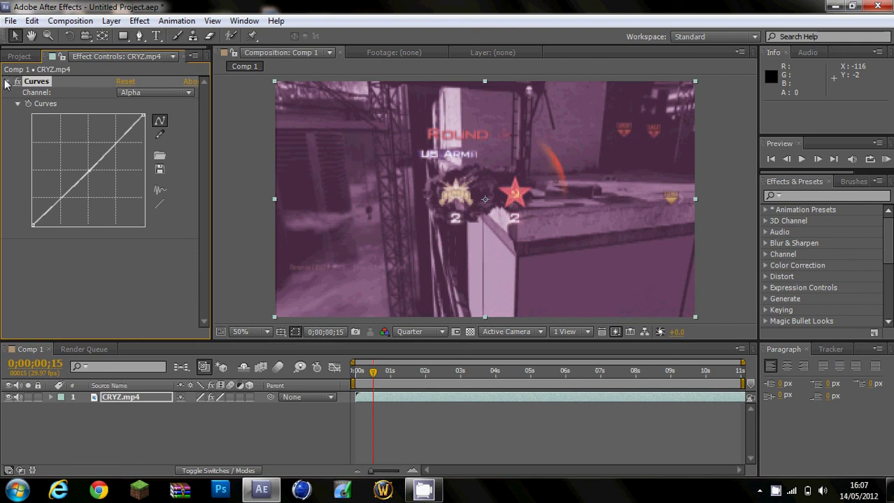
Collapse Curves and apply a Stylize > Glow effect to CRYZ.mp4.
left_click(7, 82)
left_click(139, 20)
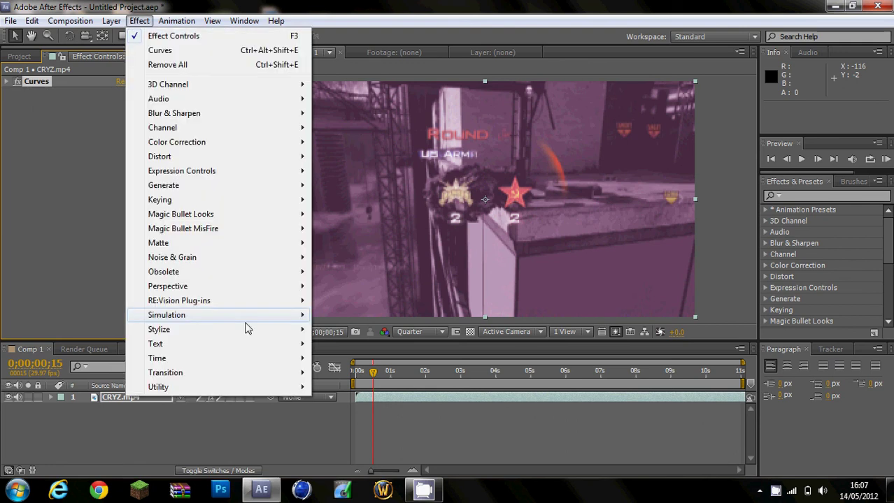
mouse_move(243, 330)
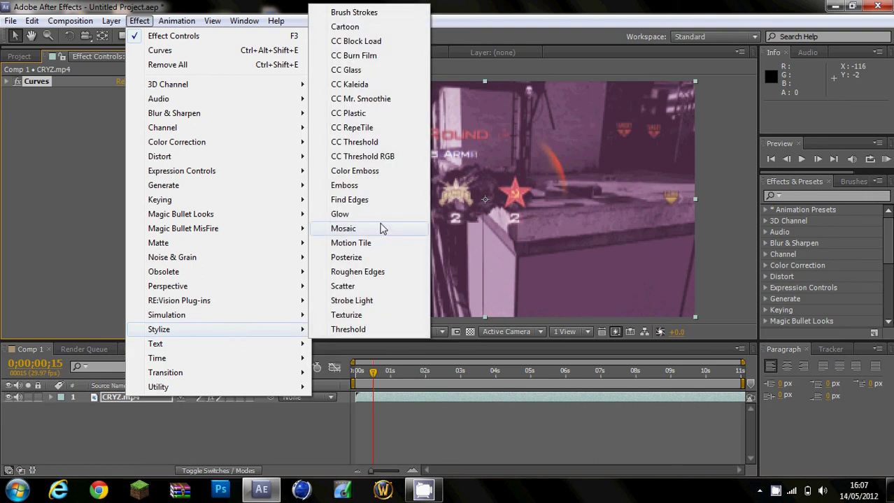
left_click(384, 214)
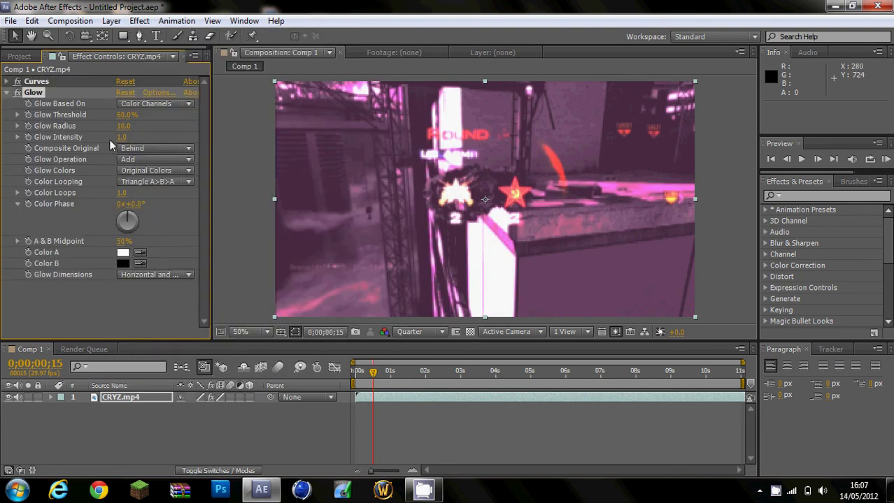
Set the Glow Threshold to 90% and collapse the Glow settings.
left_click(124, 115)
type("90")
key("Return")
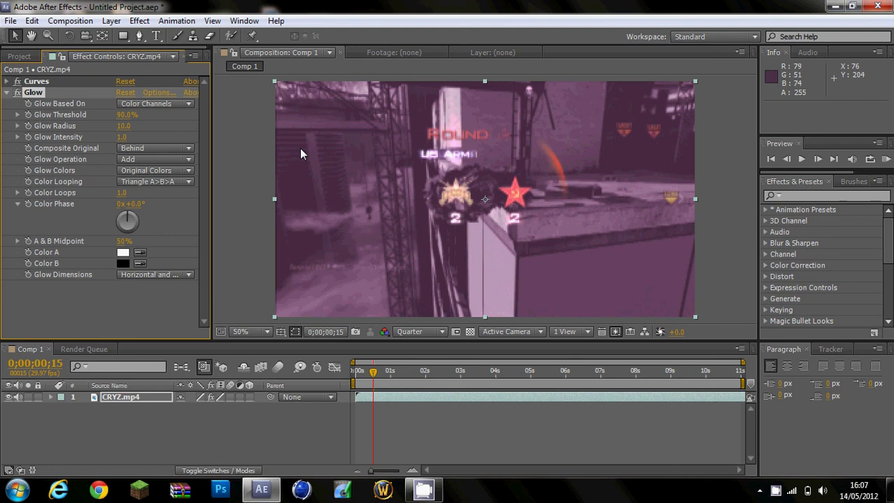
left_click(7, 92)
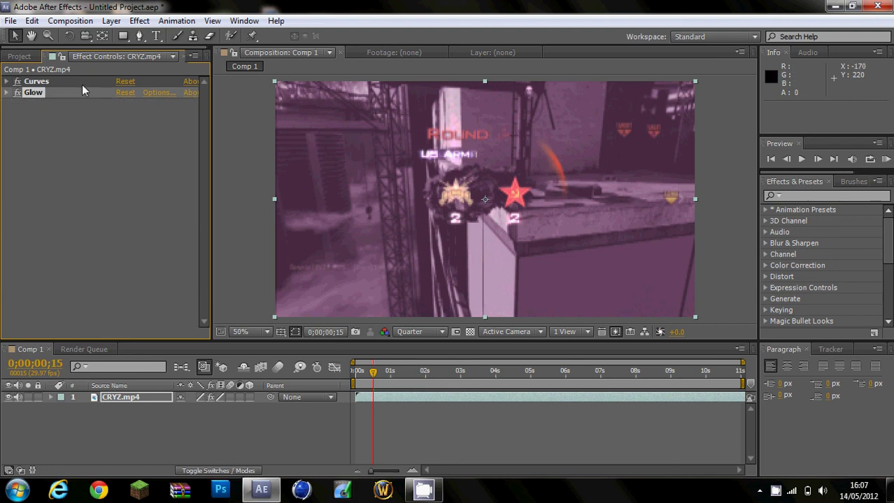
Apply RE:Vision Plug-ins > Twixtor to CRYZ.mp4 and collapse its settings.
left_click(140, 21)
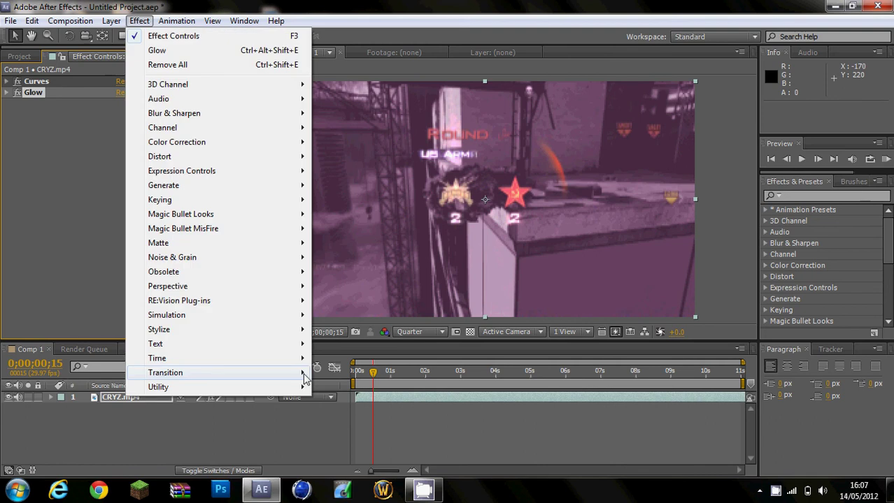
mouse_move(266, 309)
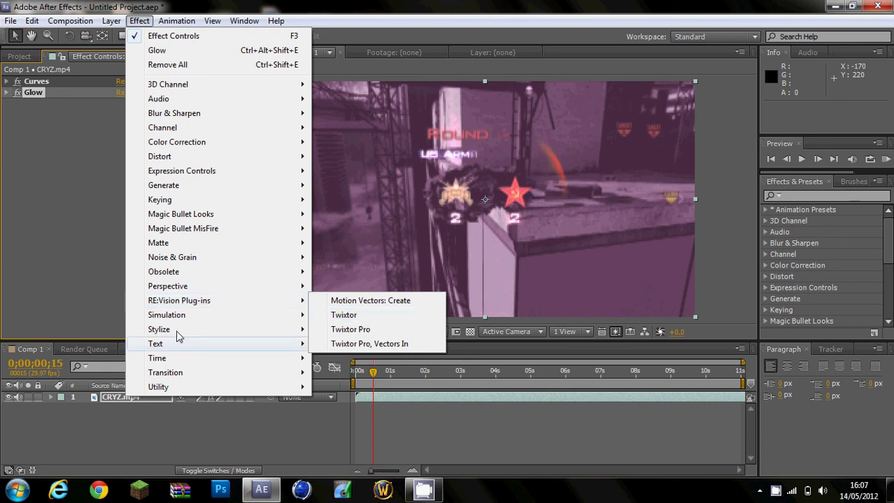
left_click(342, 316)
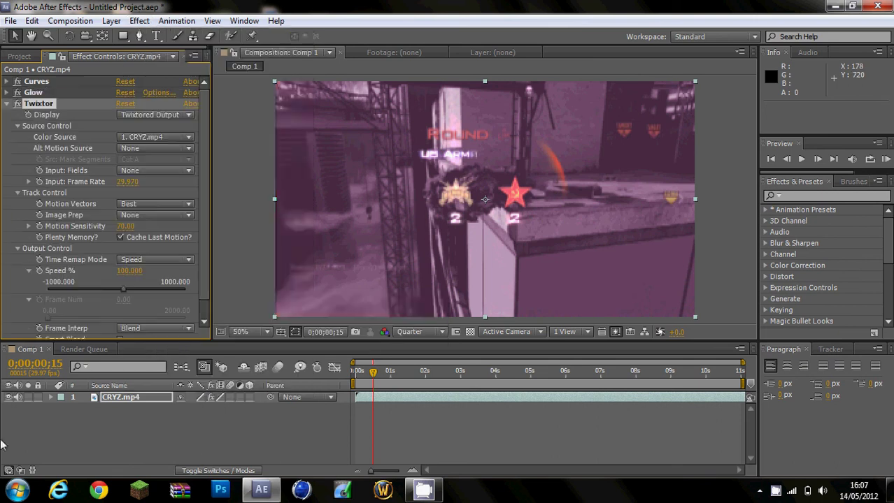
left_click(112, 21)
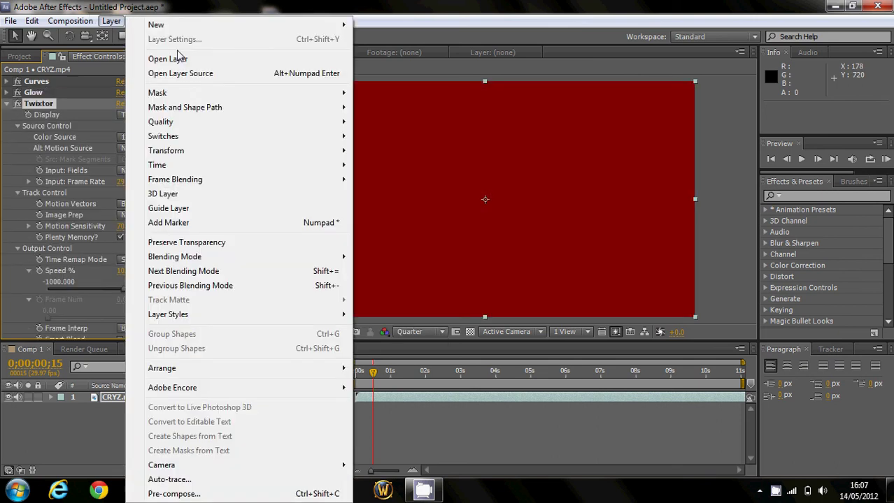
mouse_move(140, 20)
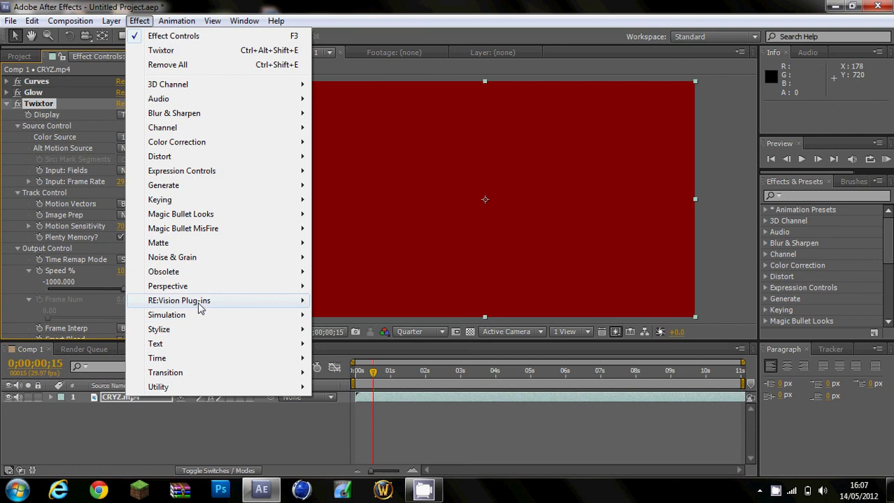
mouse_move(198, 302)
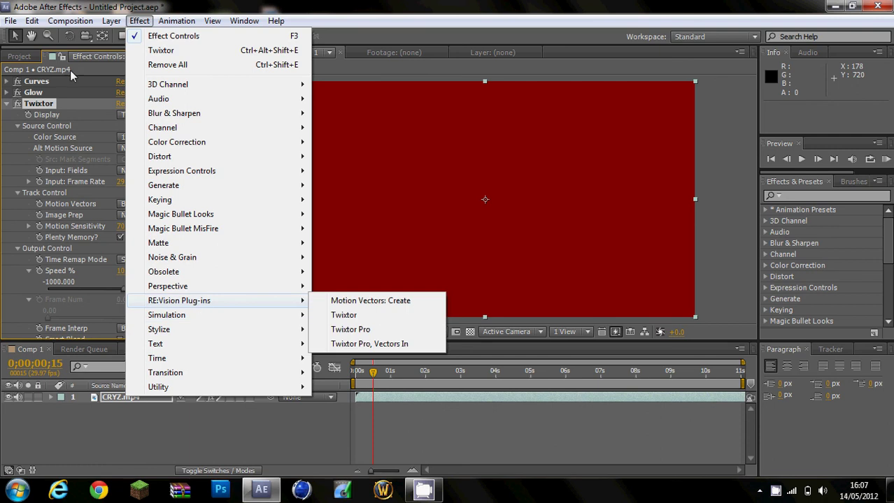
left_click(35, 107)
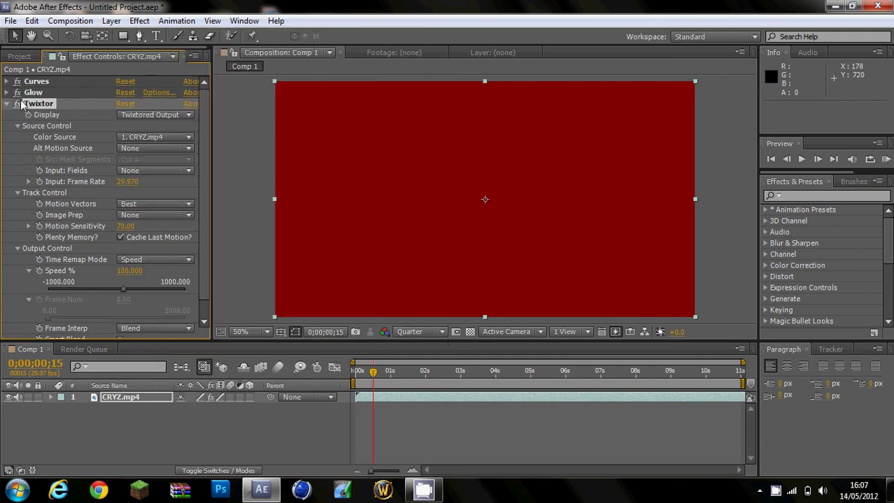
left_click(6, 104)
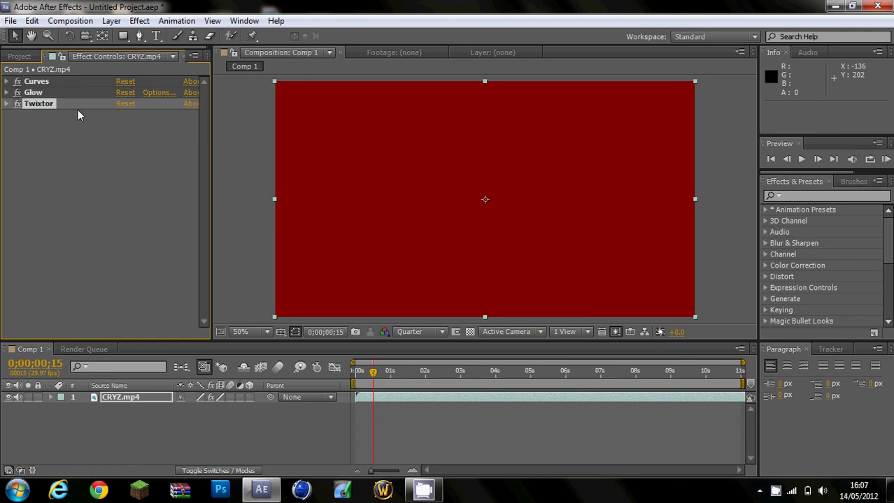
Move Twixtor above Curves in the effect stack and set the time to 0;00;00;16.
left_click_drag(34, 104, 36, 81)
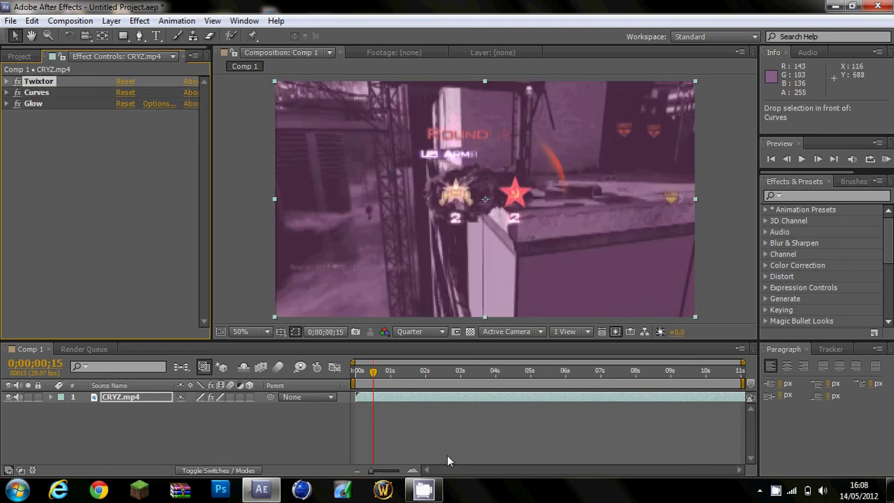
left_click(374, 371)
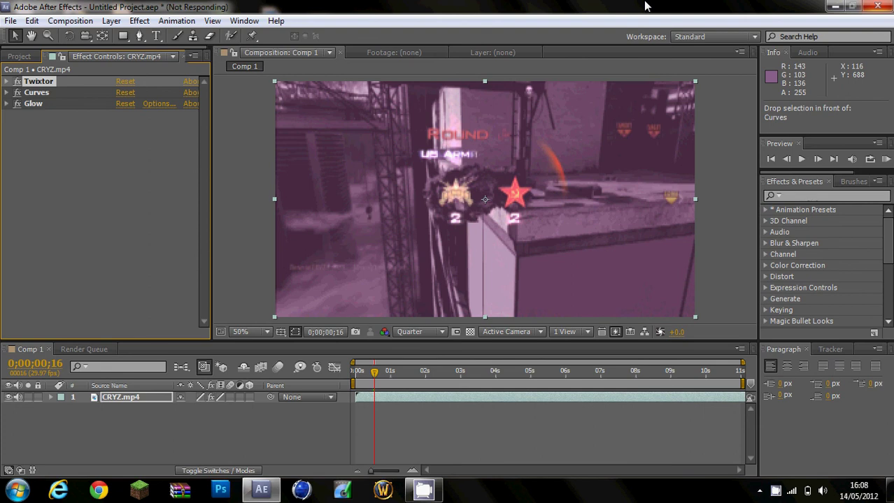
Scrub to the kill frame at 0;00;09;09 and twirl open the CRYZ.mp4 layer.
left_click(560, 372)
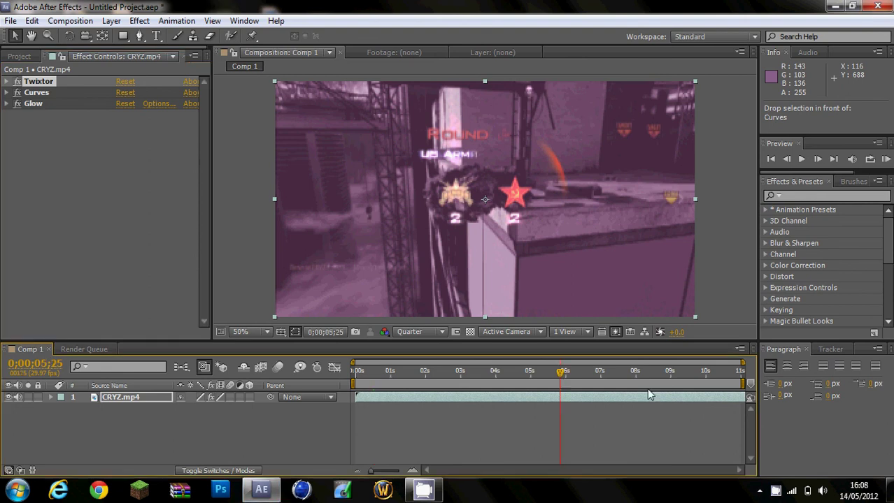
left_click(648, 389)
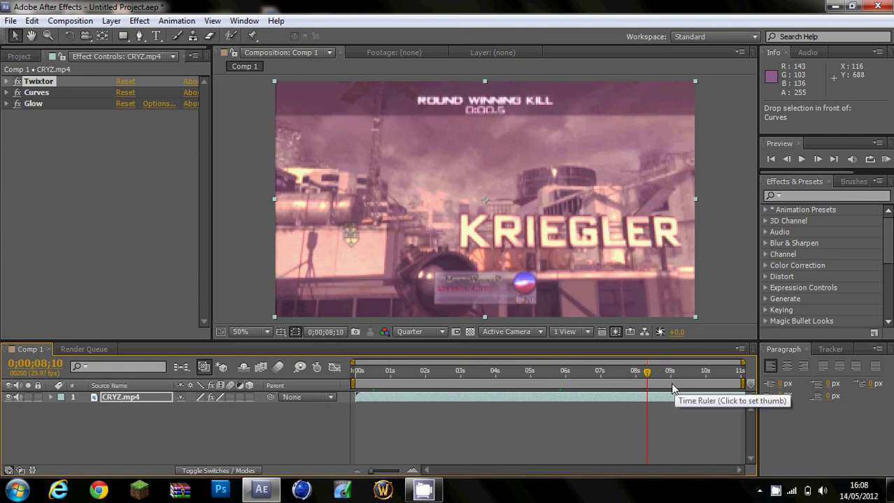
left_click(671, 389)
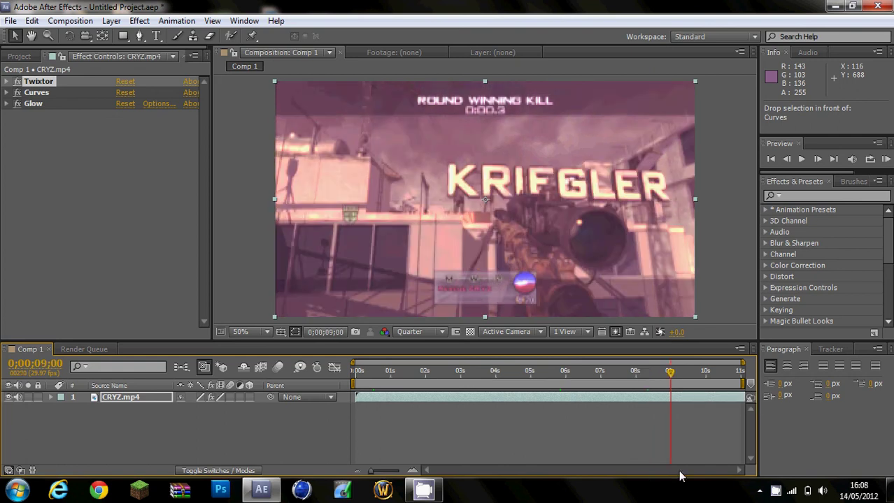
left_click(688, 389)
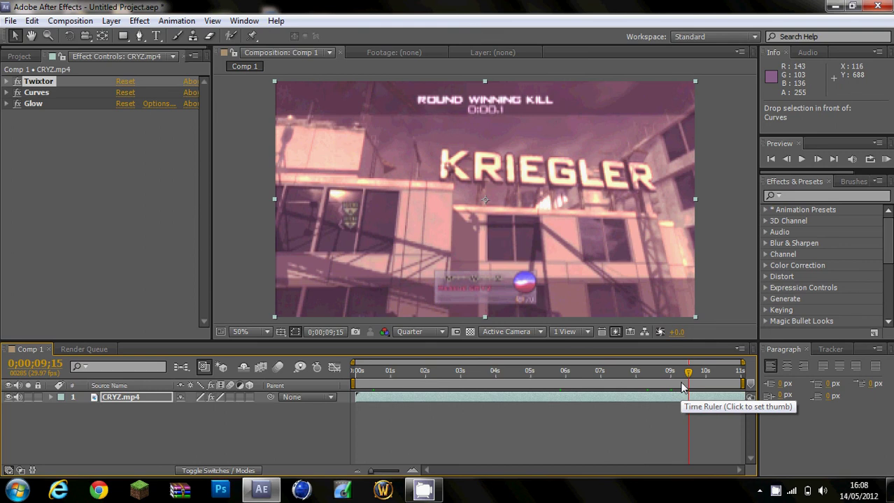
left_click(682, 388)
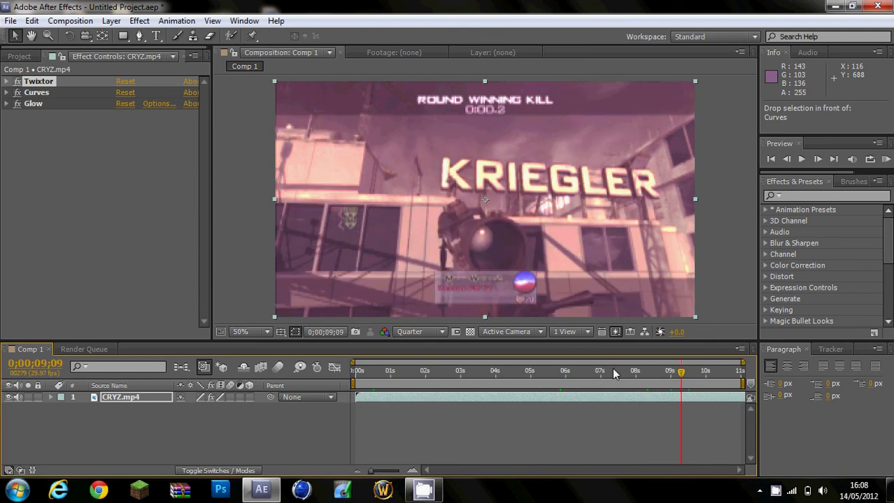
left_click(50, 397)
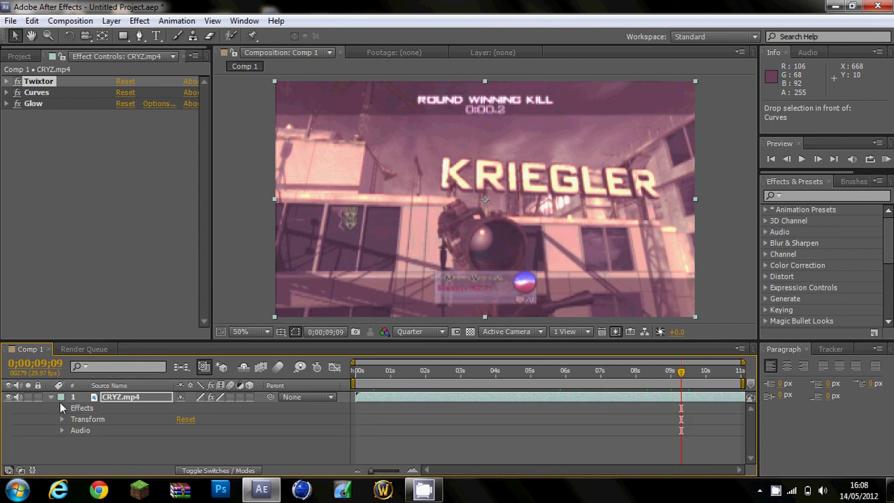
Expand Effects > Twixtor > Output Control in the timeline to reveal Speed %.
left_click(62, 409)
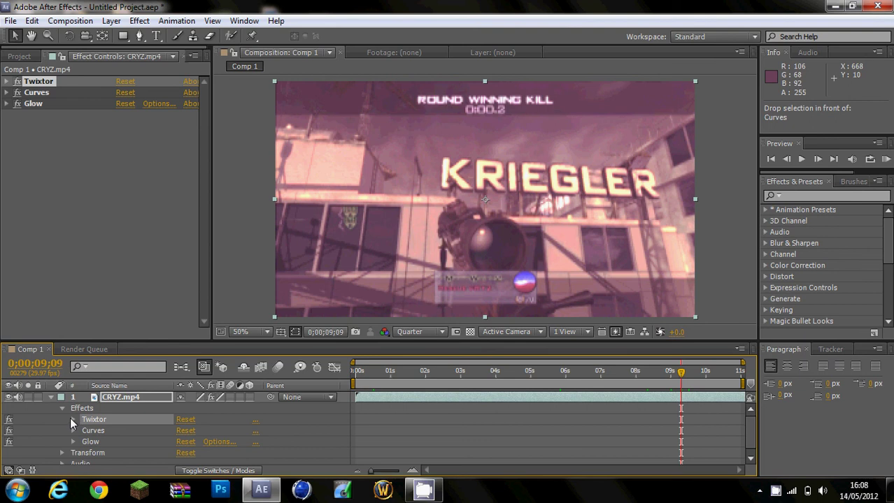
left_click(73, 420)
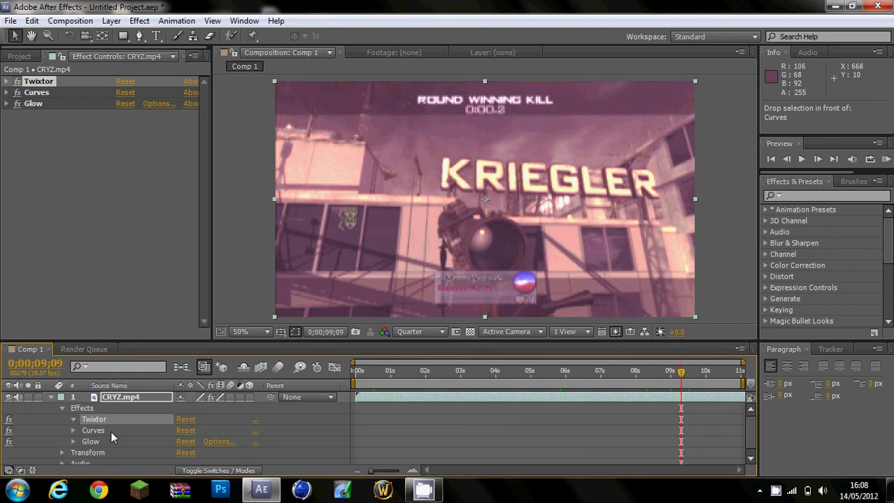
left_click(751, 459)
left_click(751, 458)
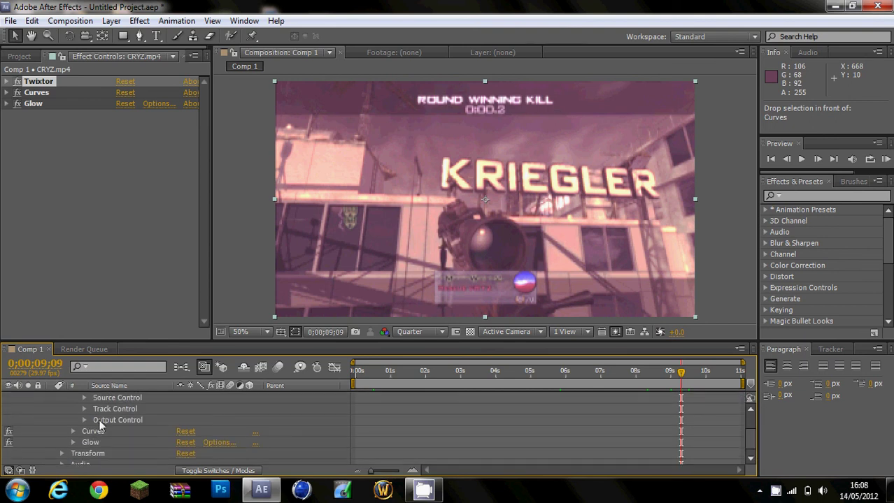
left_click(85, 397)
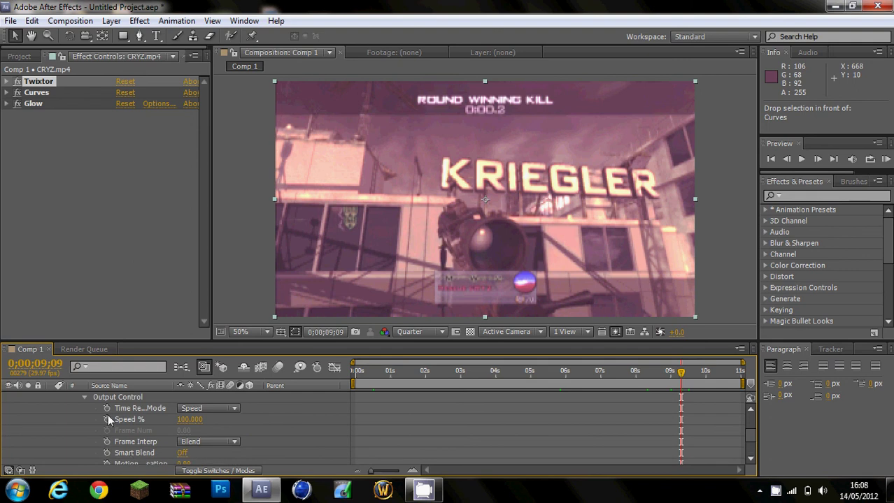
Add a Speed % keyframe of 100 at 0;00;09;09 and advance to 0;00;09;12.
left_click(106, 419)
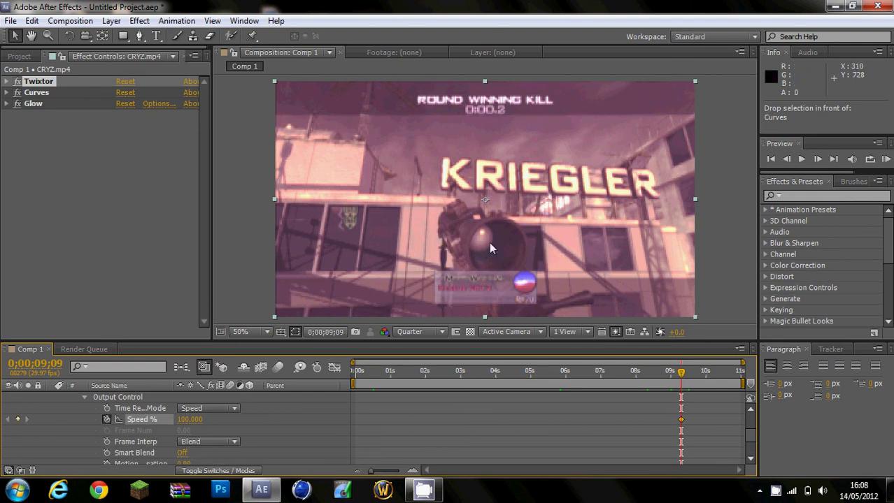
left_click(815, 161)
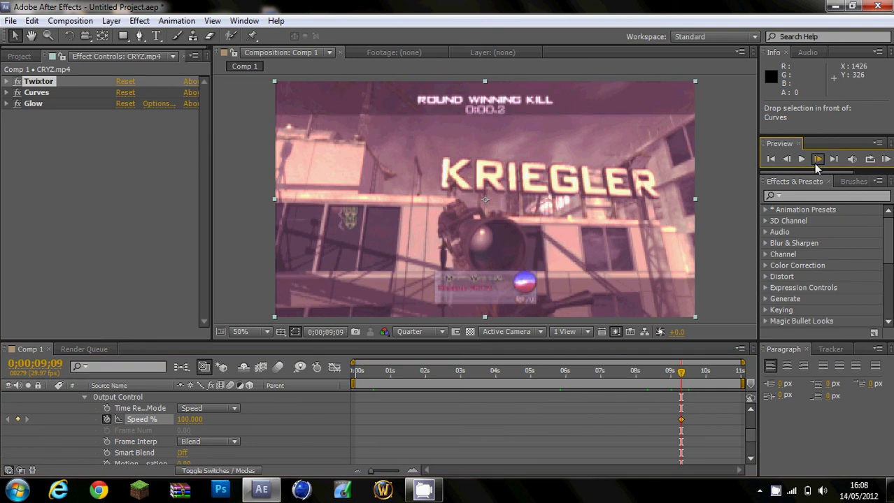
left_click(815, 161)
left_click(816, 160)
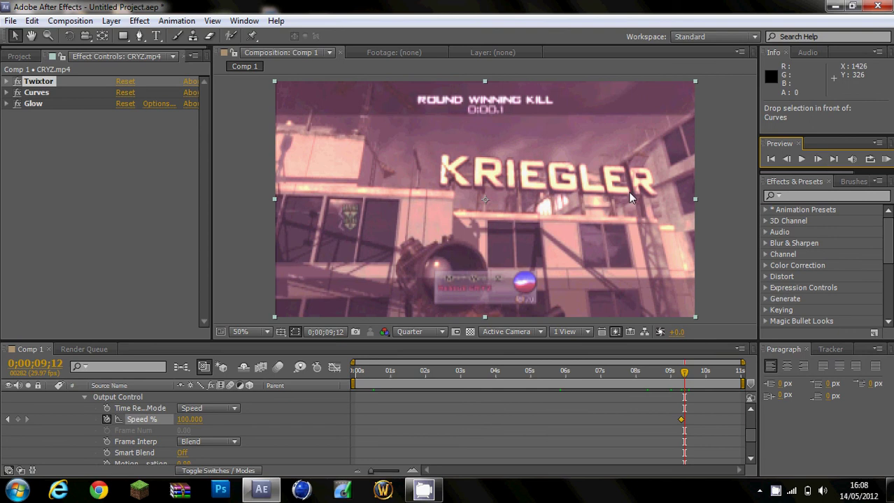
left_click(193, 421)
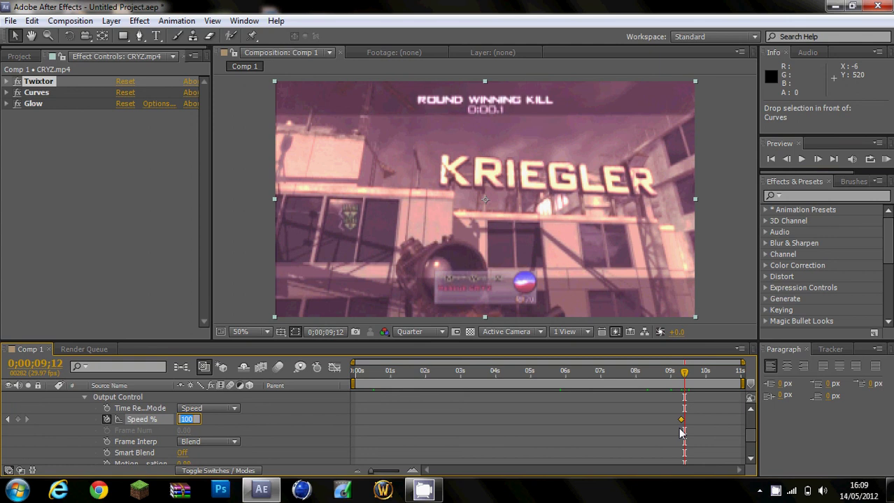
Key Speed % to 2 at 0;00;09;12 and hold it with a keyframe at 0;00;10;10.
type("2")
key("Return")
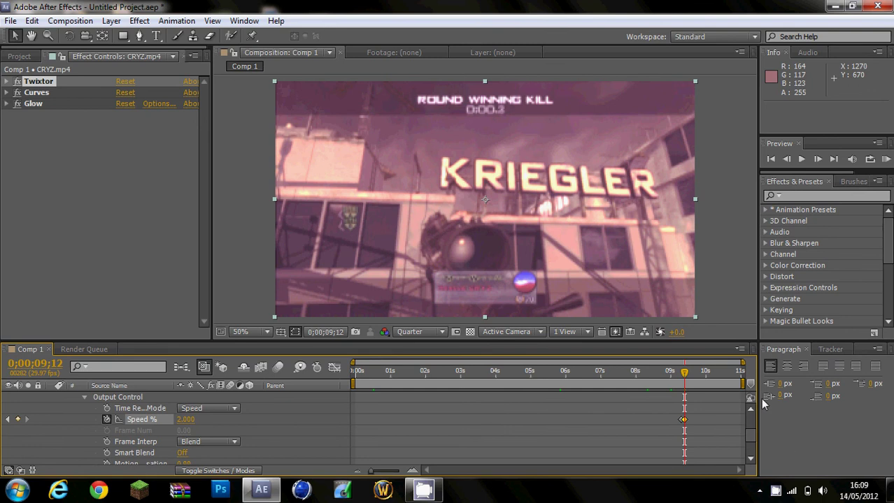
left_click(686, 376)
left_click_drag(686, 375, 716, 381)
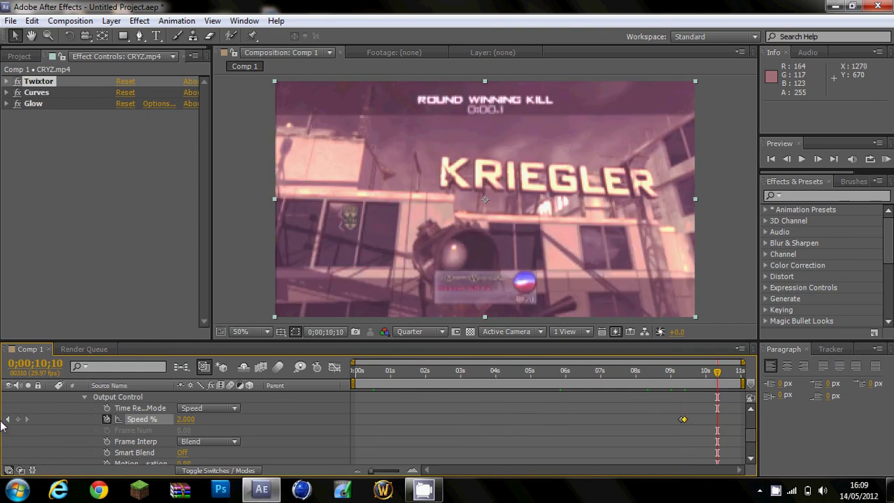
left_click(18, 420)
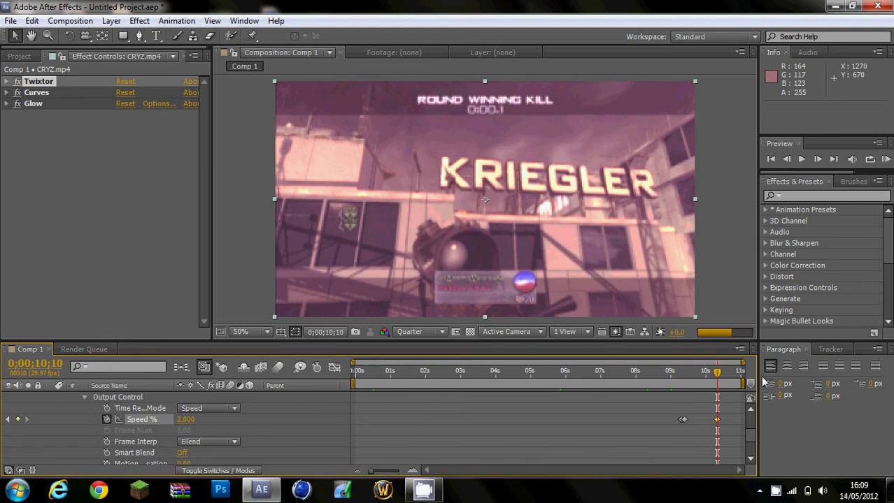
Return Speed % to 100 at 0;00;10;13 and RAM-preview the speed ramp.
left_click(816, 159)
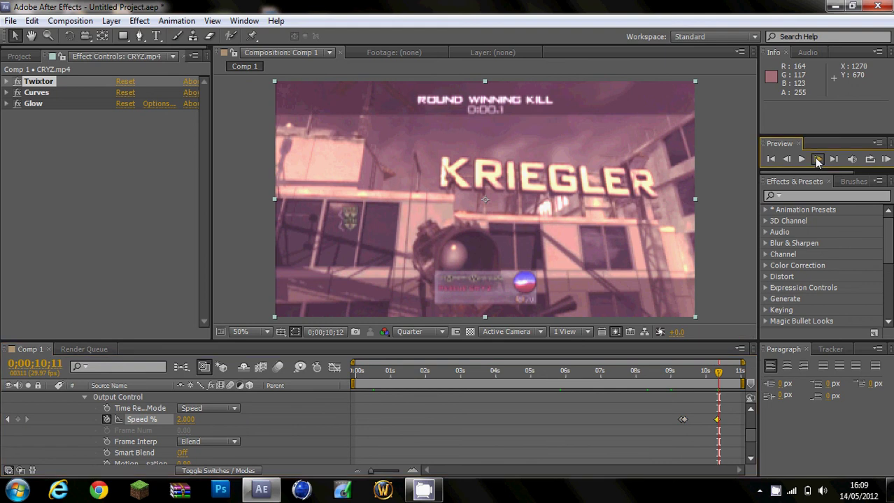
left_click(816, 159)
left_click(816, 159)
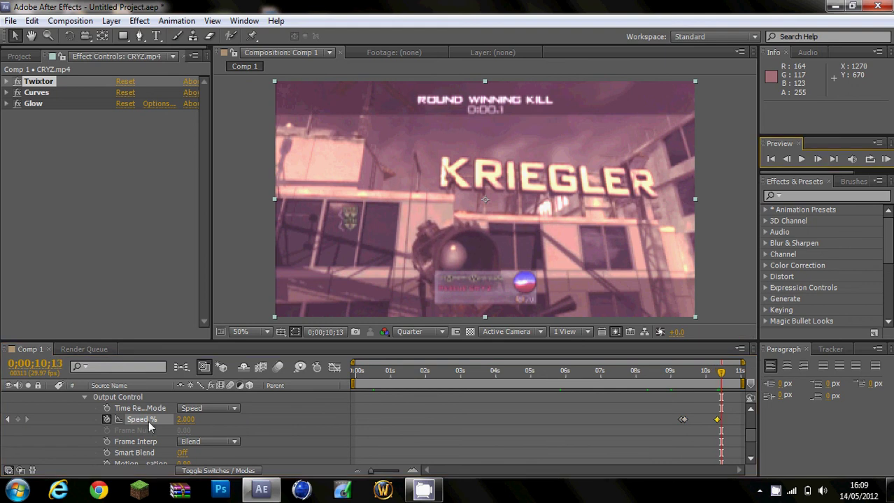
left_click(193, 420)
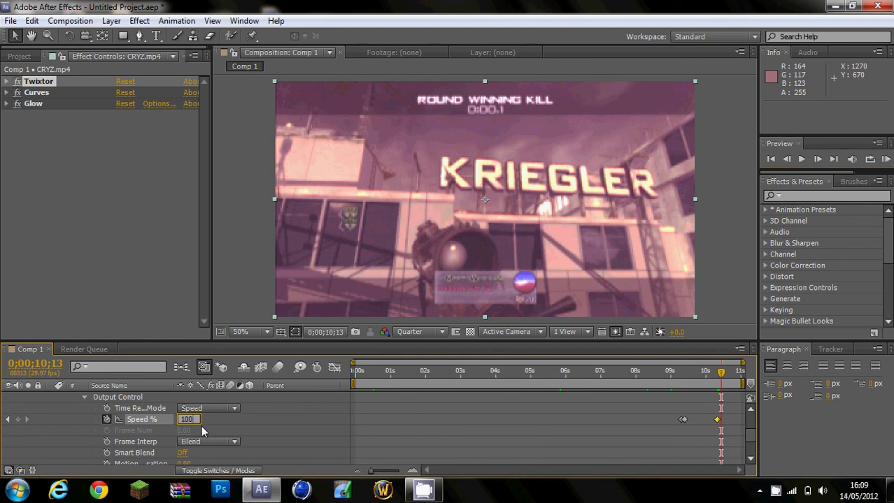
key("Return")
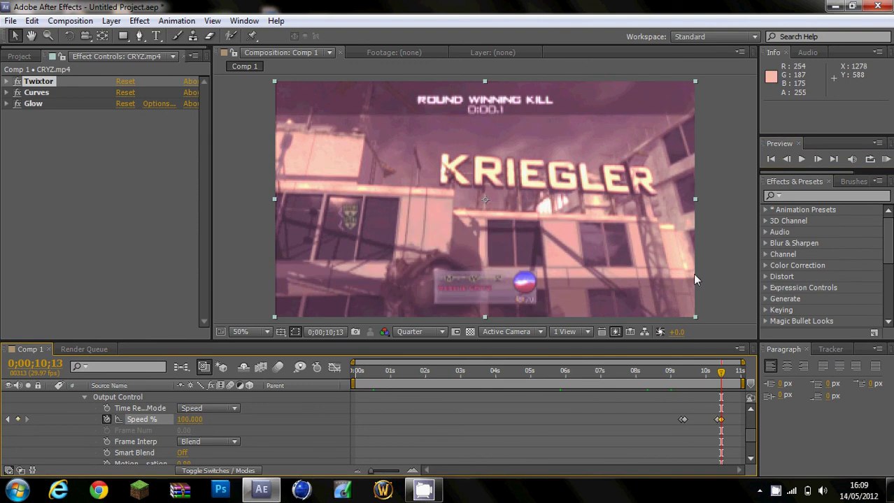
left_click(885, 159)
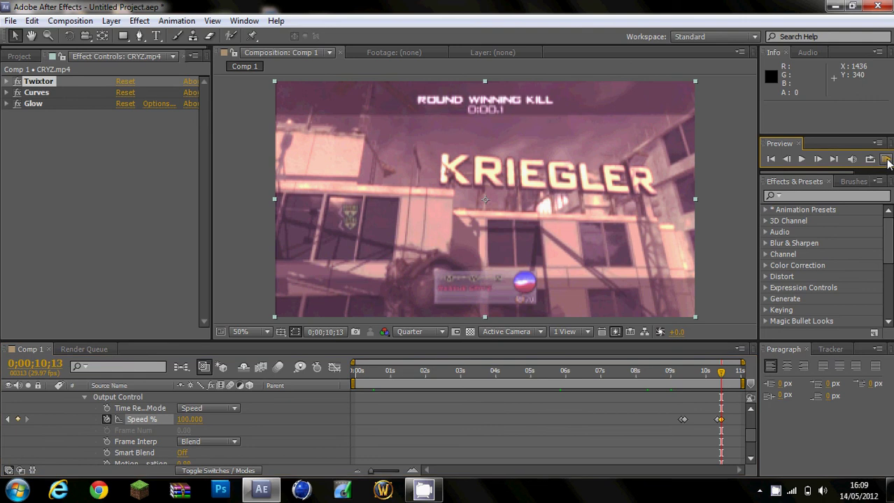
left_click(885, 159)
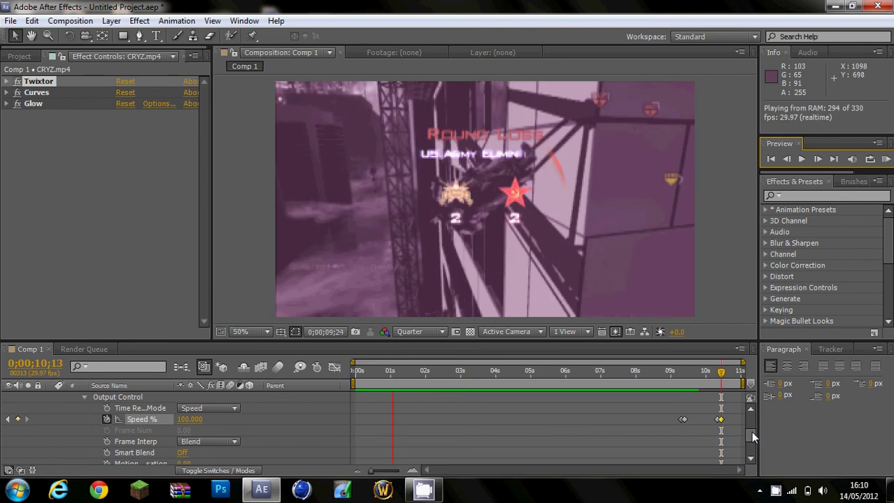
left_click(886, 161)
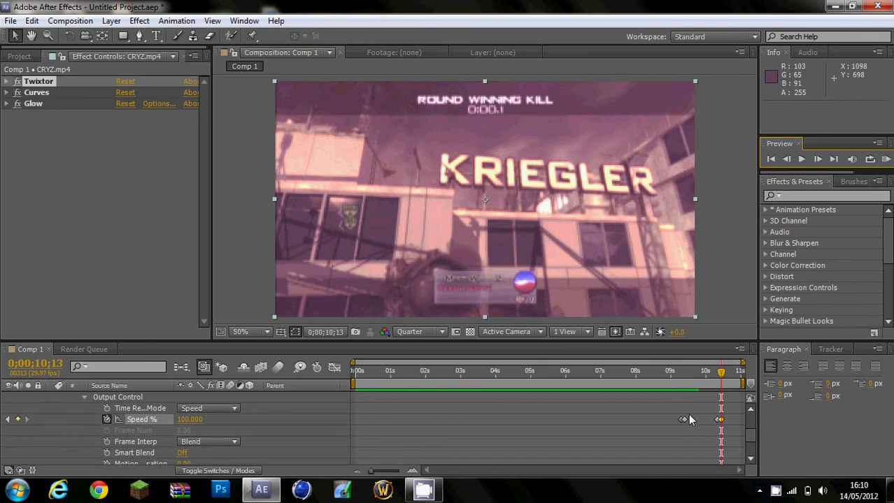
left_click(802, 161)
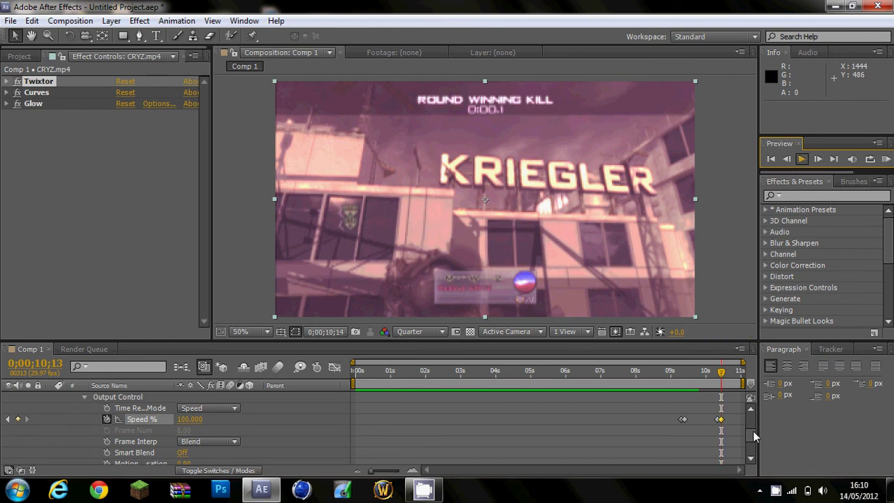
Collapse the CRYZ.mp4 layer and check its Pixel Motion frame blending in the layer menu.
scroll(750, 442, "up", 3)
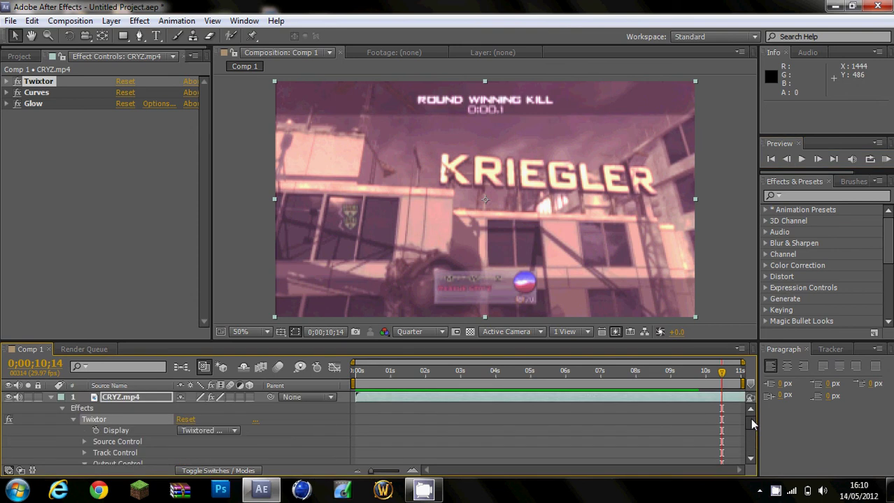
left_click(50, 398)
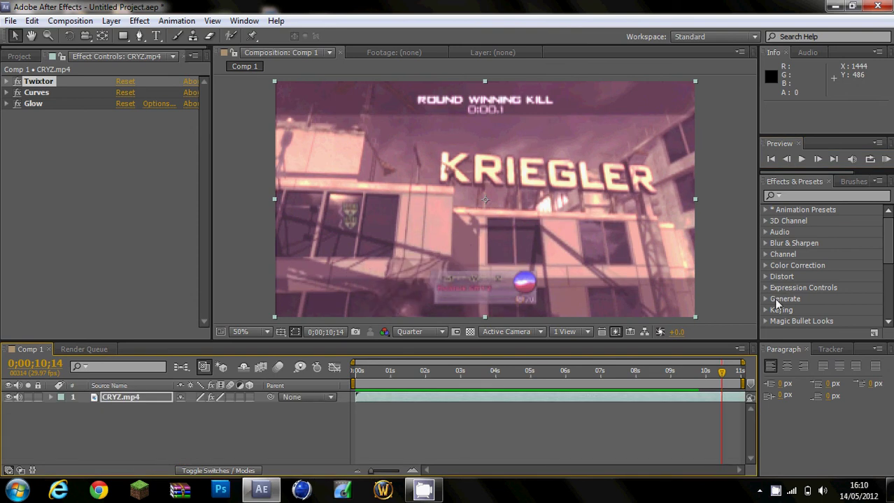
right_click(451, 398)
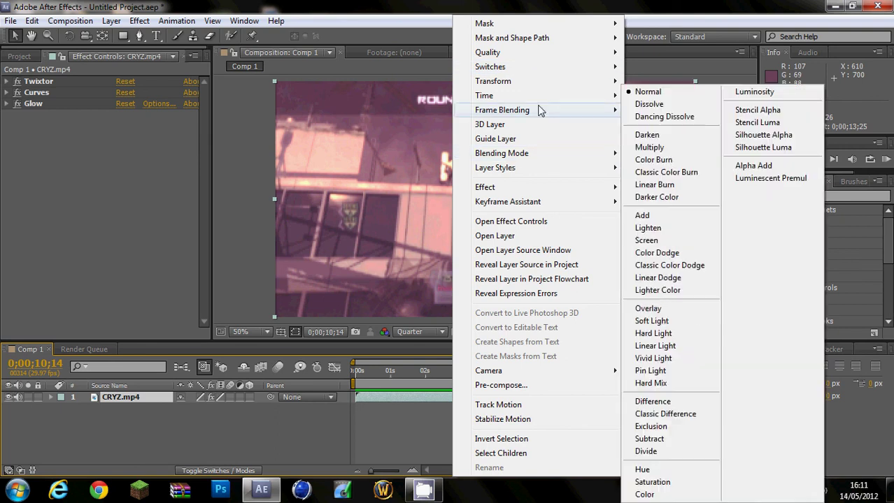
mouse_move(551, 114)
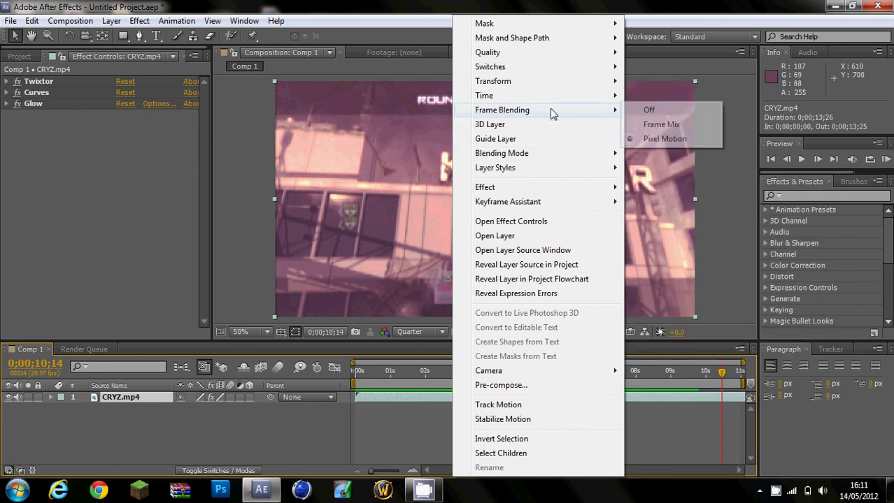
left_click(648, 6)
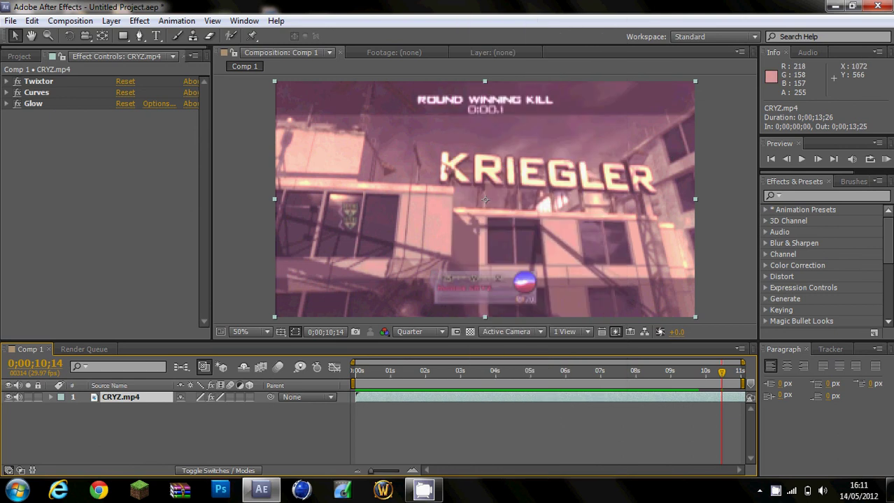
left_click(886, 158)
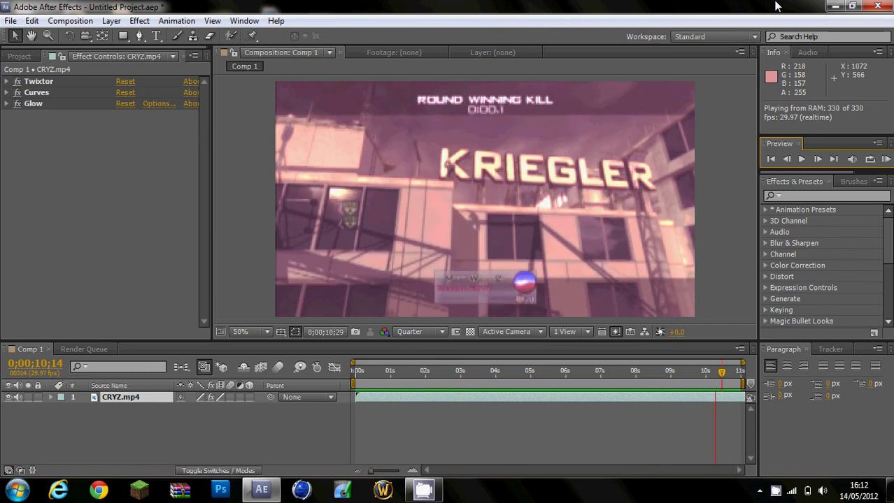
left_click(850, 160)
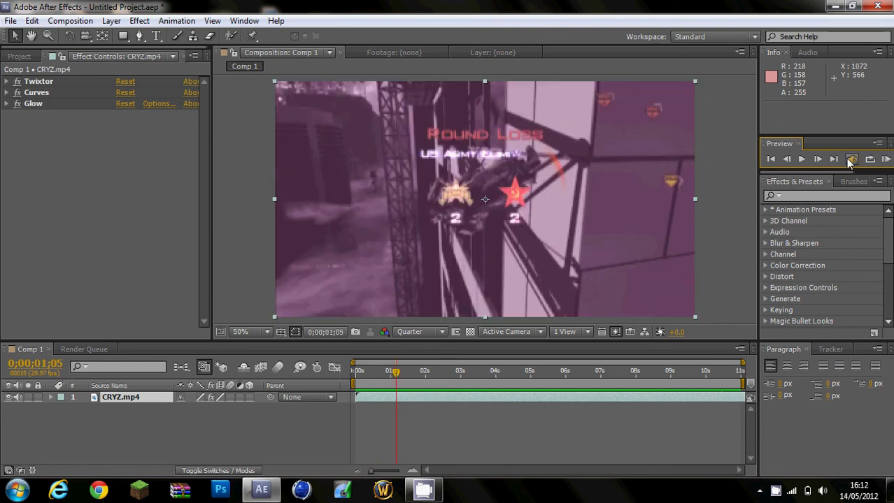